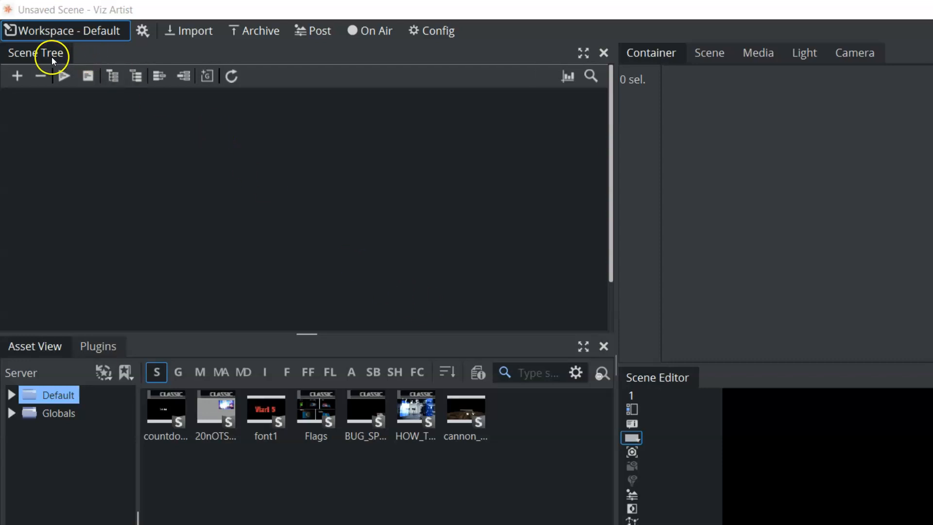
- Undock the Scene Tree and move it down over the asset area as a floating window
mouse_move(50, 54)
mouse_down()
mouse_move(57, 125)
mouse_move(94, 127)
mouse_move(164, 261)
mouse_move(503, 254)
mouse_move(175, 176)
mouse_move(46, 59)
mouse_up()
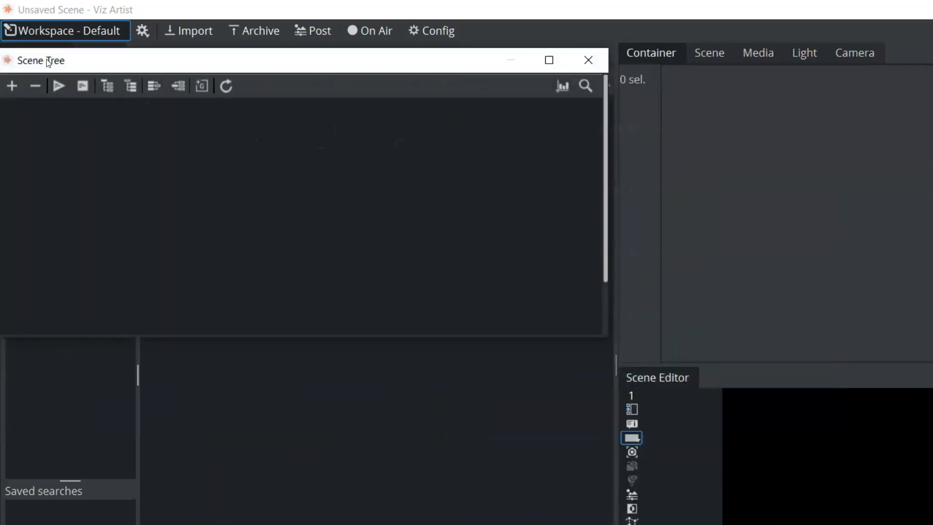
drag(140, 59, 145, 344)
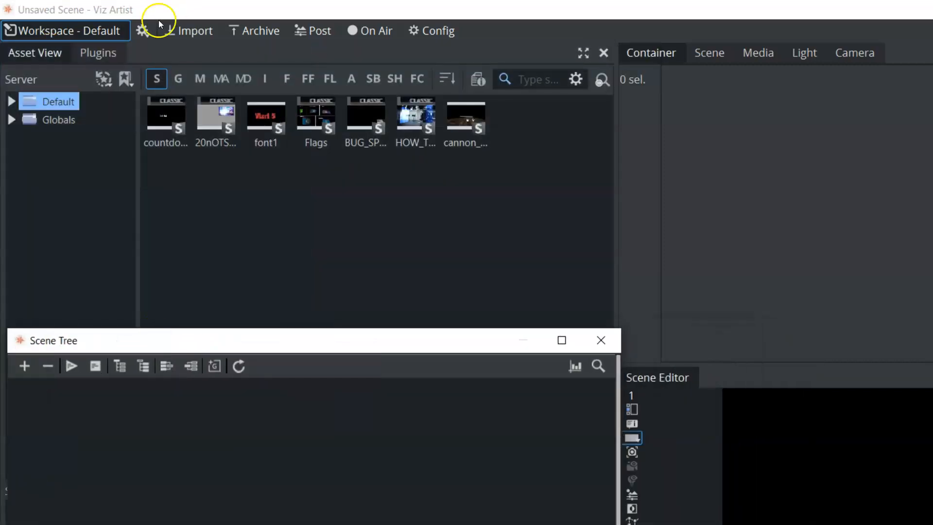
- Try the 3.x workspace layout and return to the Default workspace
click(145, 32)
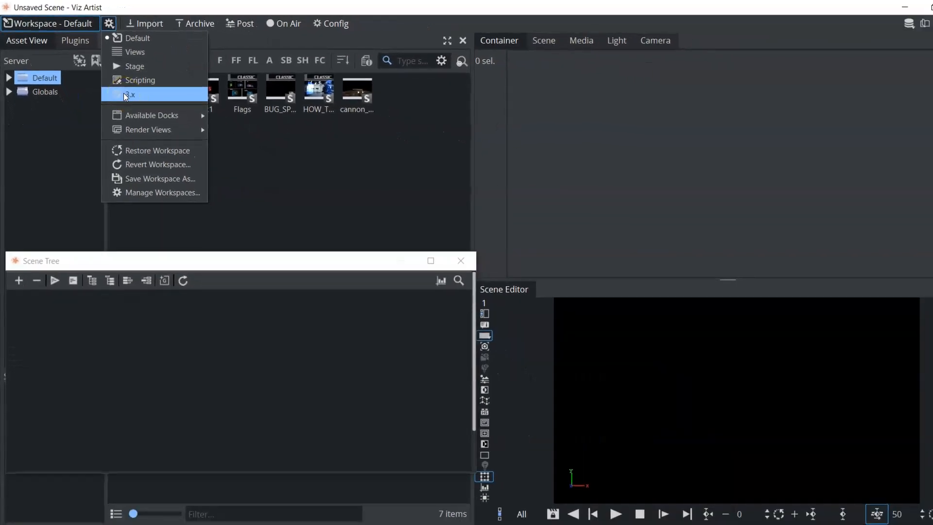
click(125, 95)
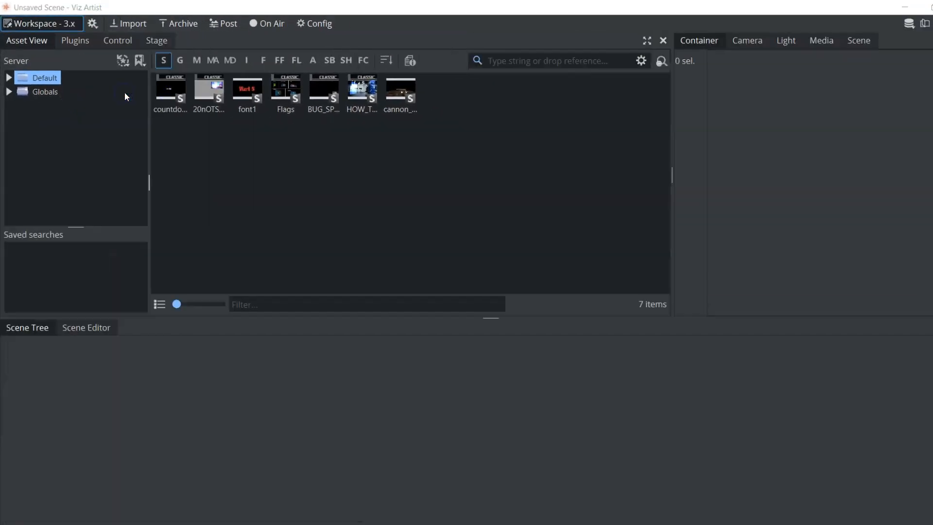
click(93, 25)
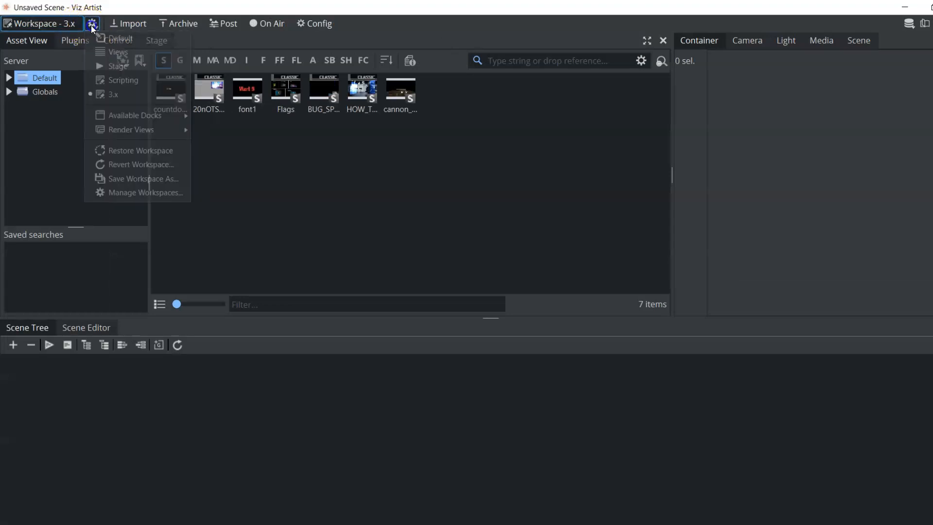
click(118, 39)
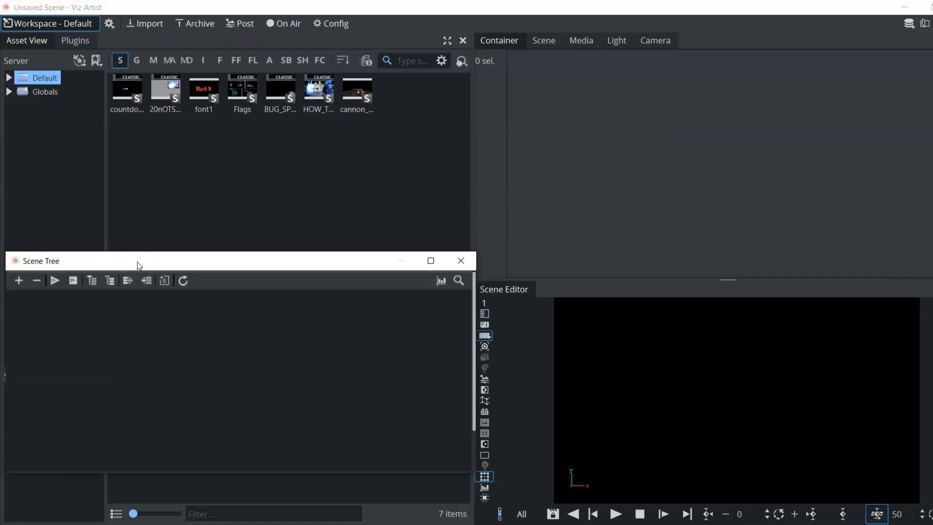
- Dock the floating Scene Tree back into the workspace above the Asset View
drag(140, 265, 235, 244)
click(159, 107)
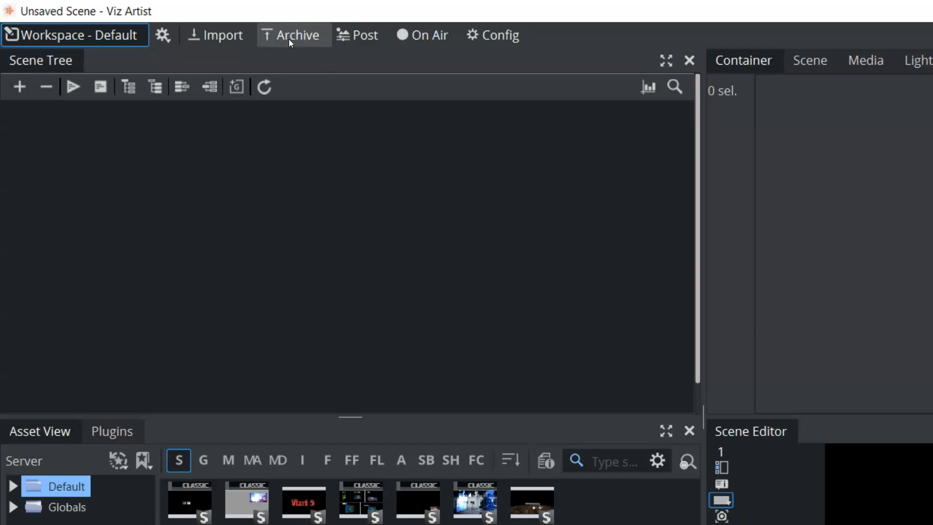
- Look through the Post, On Air and Config views and return to the Default workspace
click(355, 37)
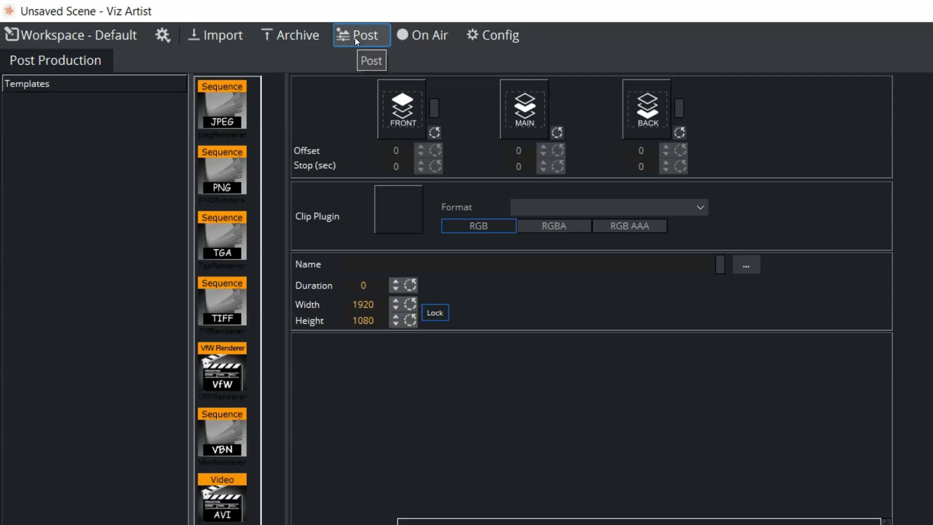
click(411, 34)
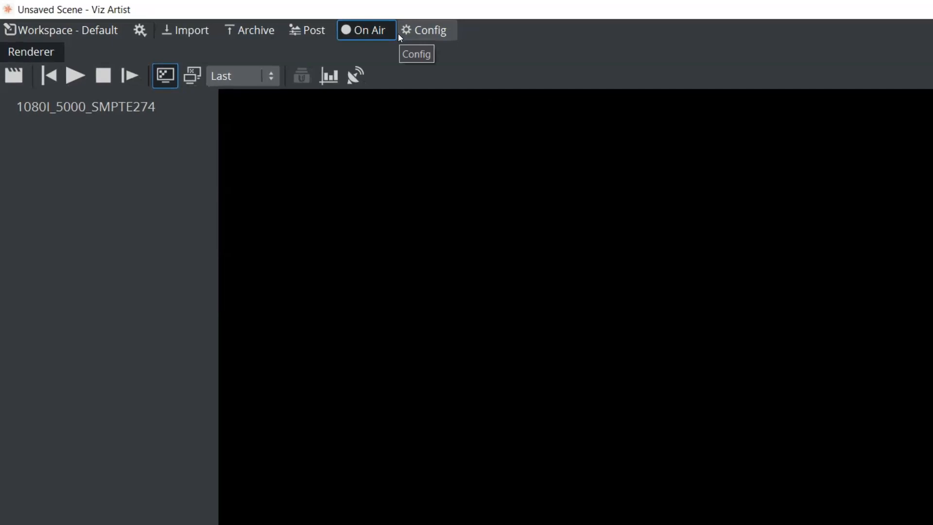
click(426, 29)
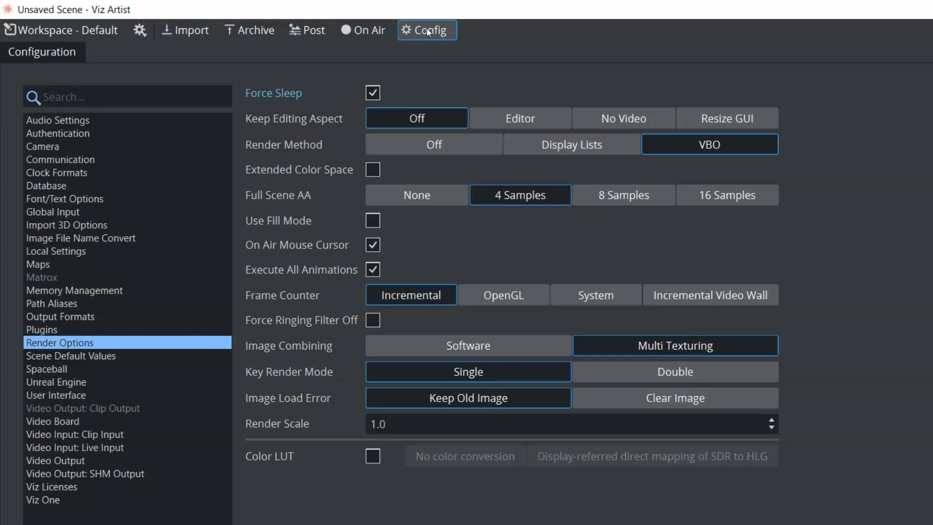
click(79, 29)
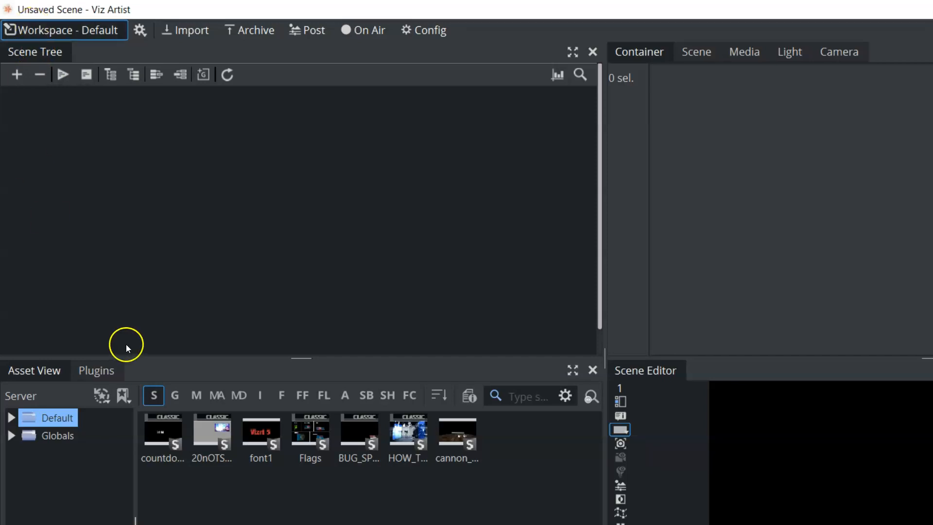
- Add the Circle and Cone geometry plugins to the Scene Tree as separate containers
click(102, 370)
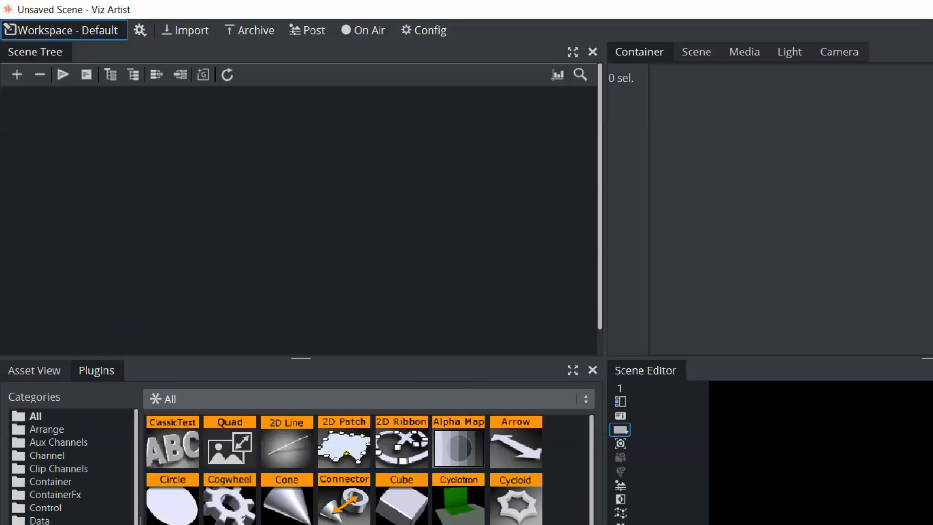
drag(158, 513, 152, 146)
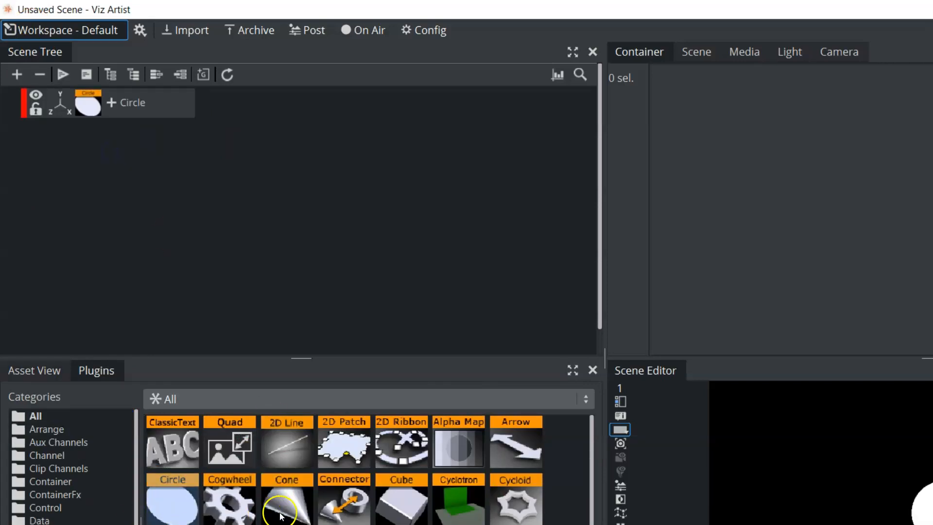
drag(275, 516, 226, 210)
drag(91, 206, 90, 206)
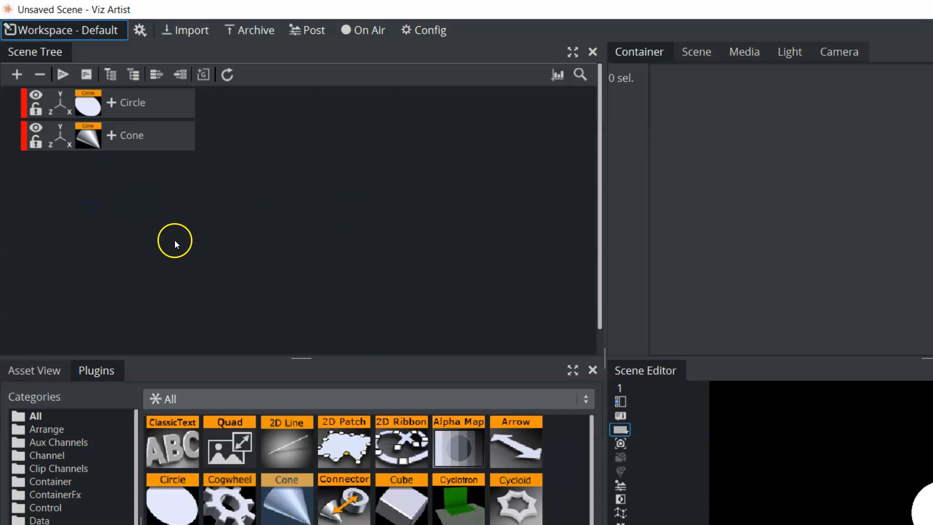
- Select the Circle and Cone containers in turn and clear the selection
click(157, 103)
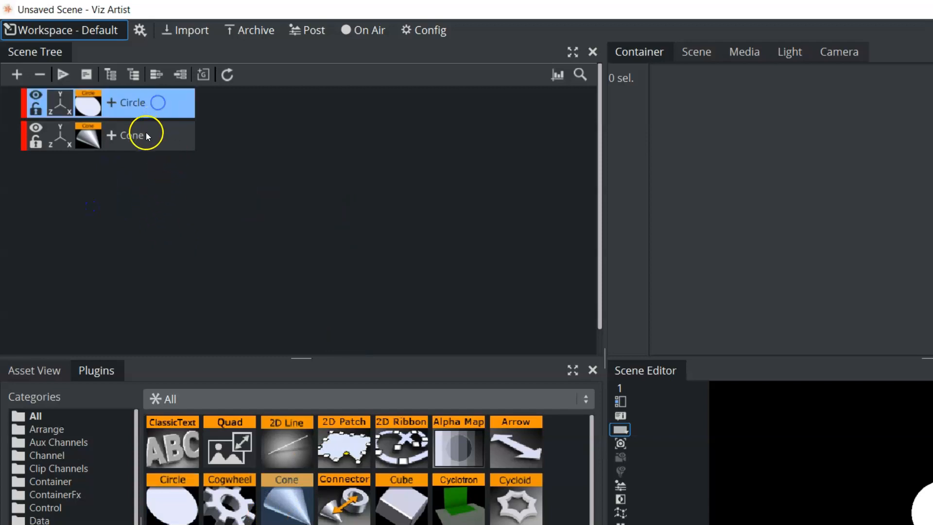
click(146, 132)
click(160, 106)
click(150, 146)
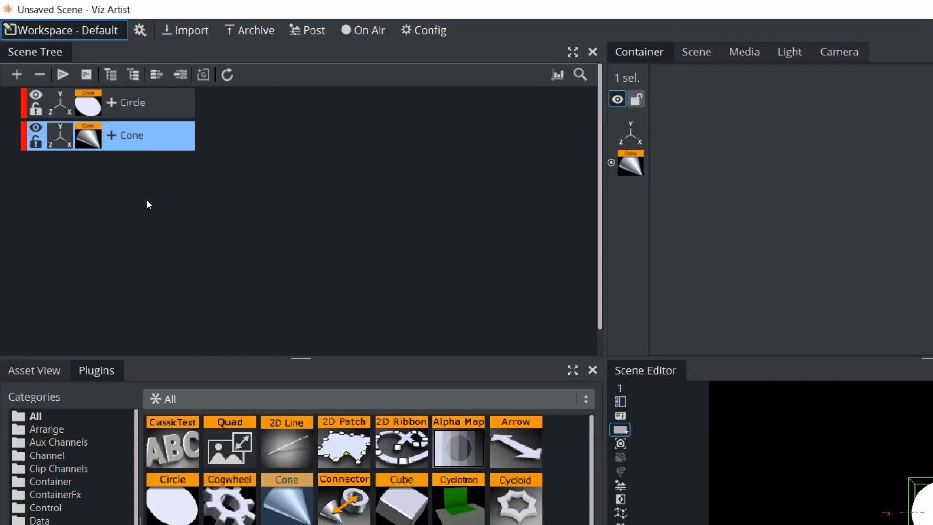
click(543, 304)
- Open the Circle container's geometry properties, followed by its transformation properties
click(89, 106)
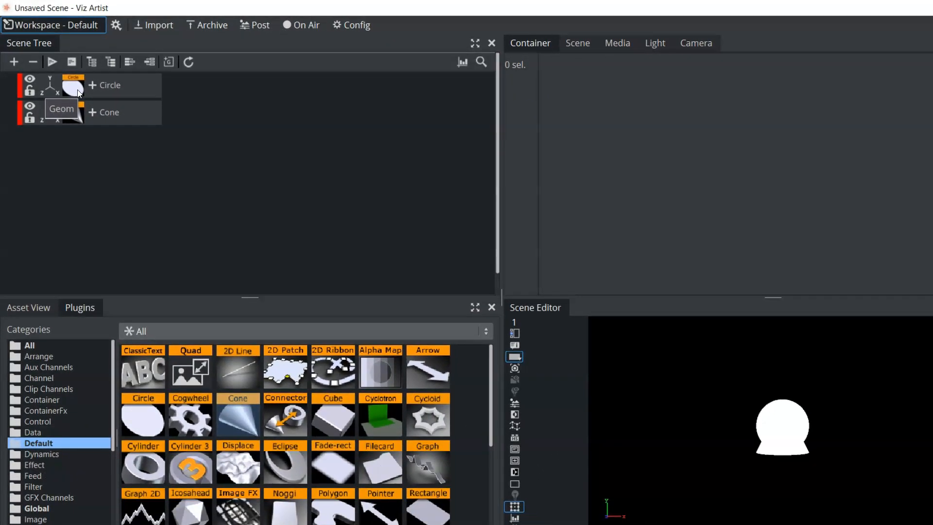
click(78, 92)
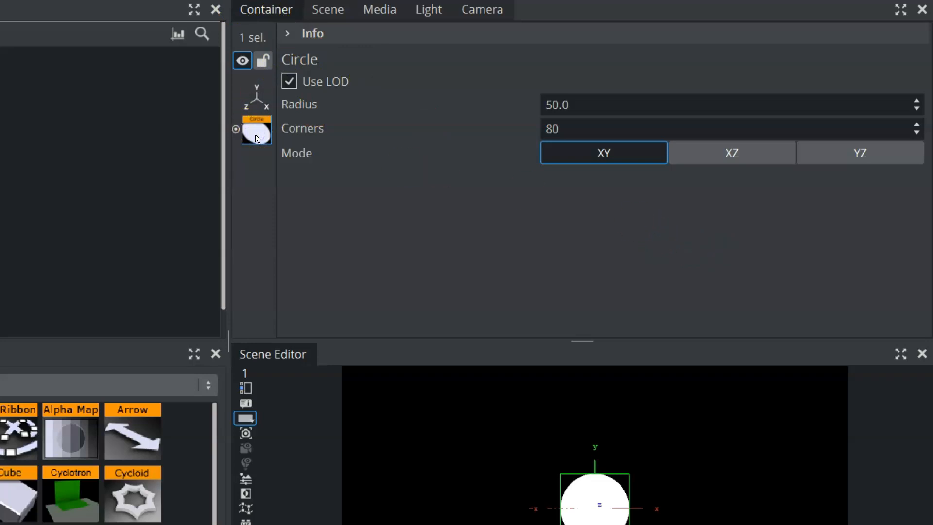
click(255, 95)
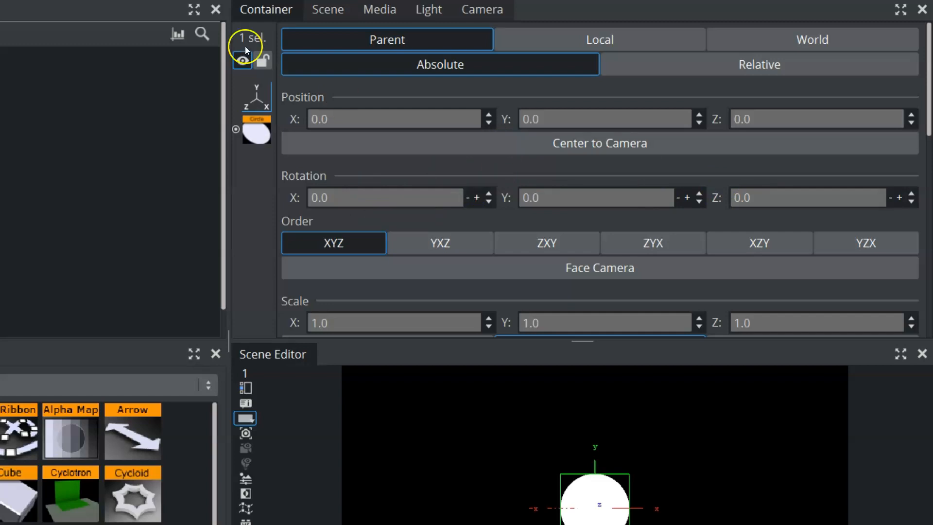
- View the scene's light and camera settings and return to the container properties
click(428, 11)
click(489, 13)
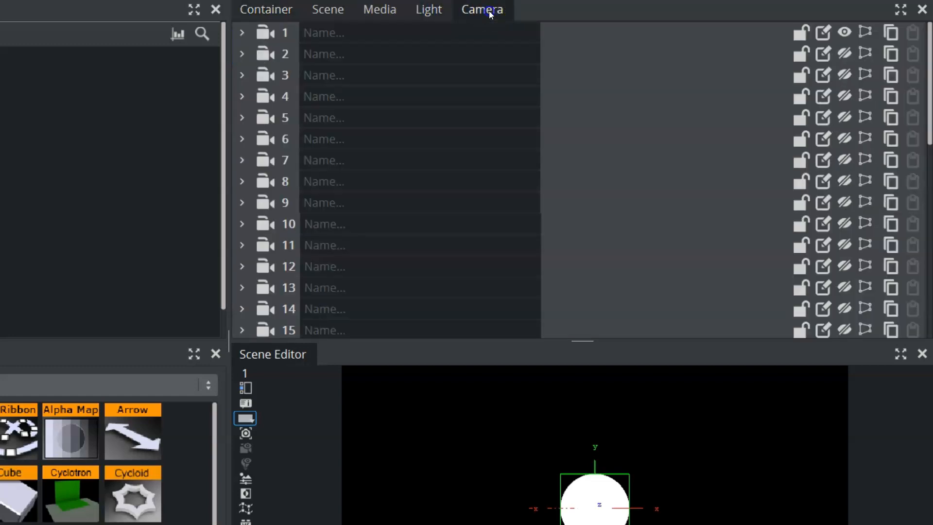
click(257, 8)
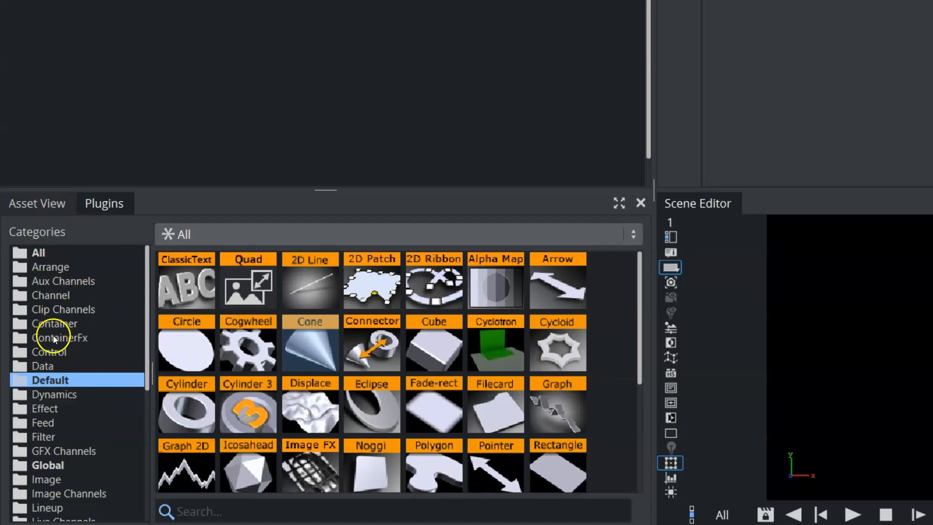
- Browse the Filter and Dynamics plugin categories and return to the Default category
click(49, 436)
click(53, 394)
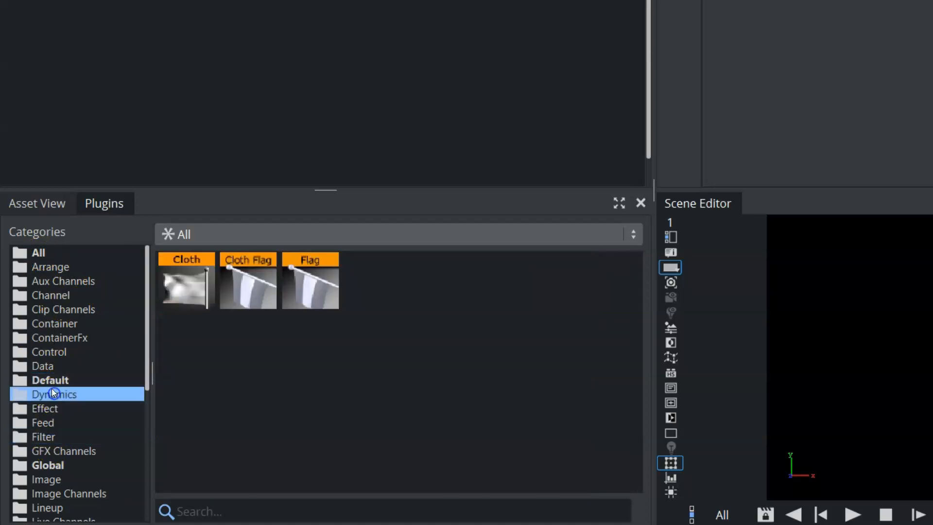
click(53, 383)
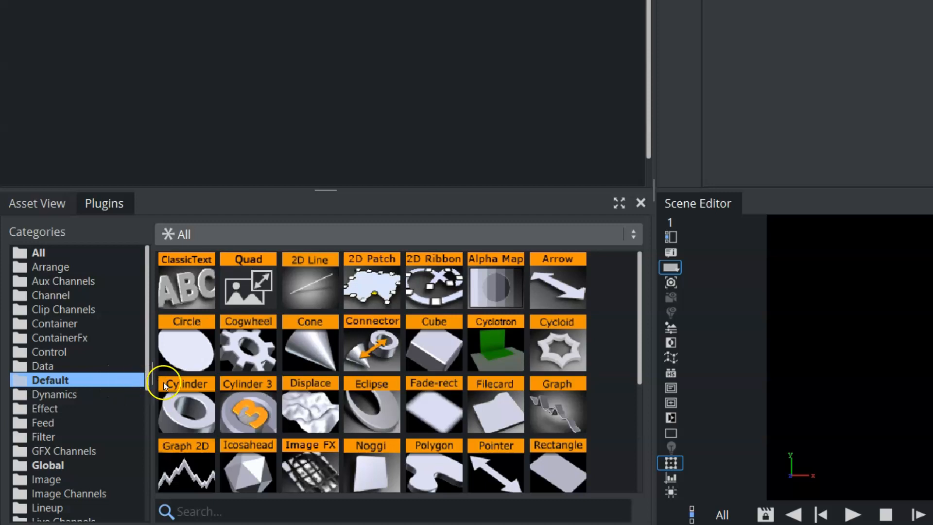
- Add a Cylinder geometry to the Scene Tree below the Cone container
drag(190, 408, 137, 28)
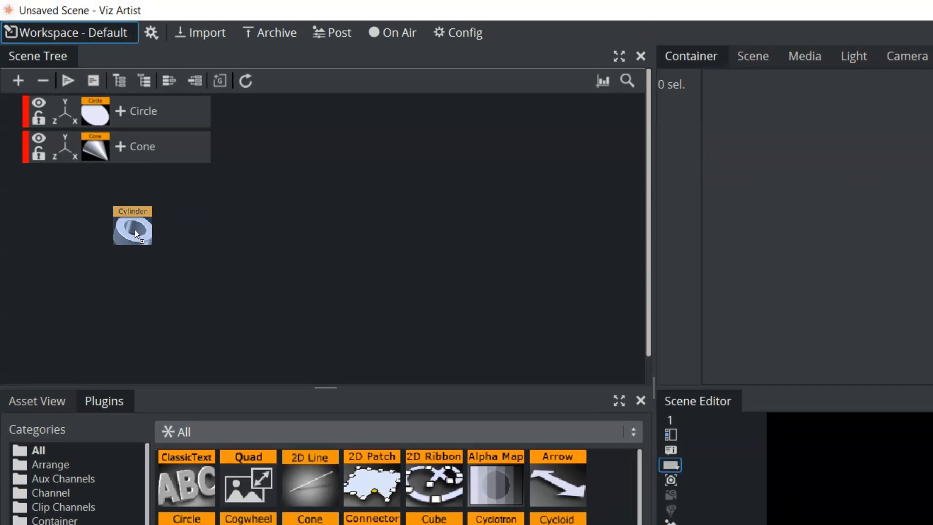
drag(135, 229, 136, 229)
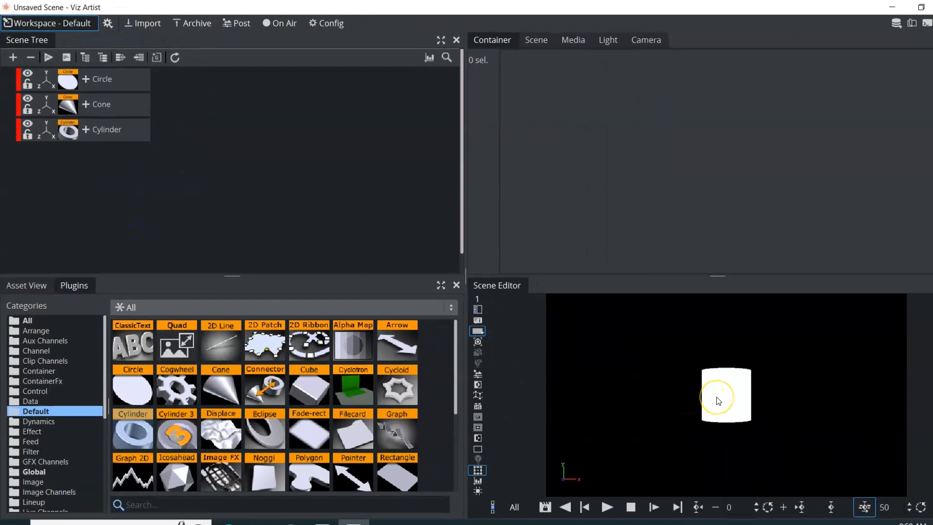
click(73, 285)
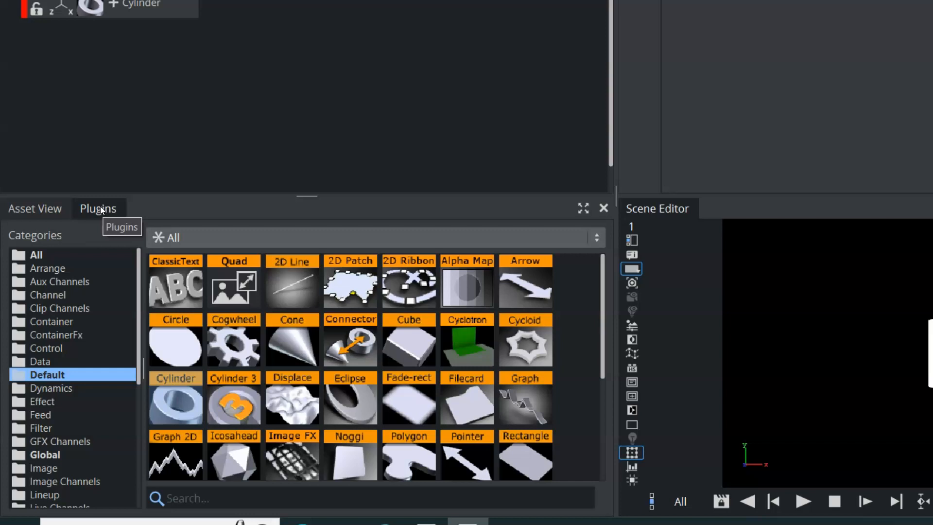
- Show the server assets and expand the Globals and Default folders to check their subfolders, collapsing Default again
click(40, 209)
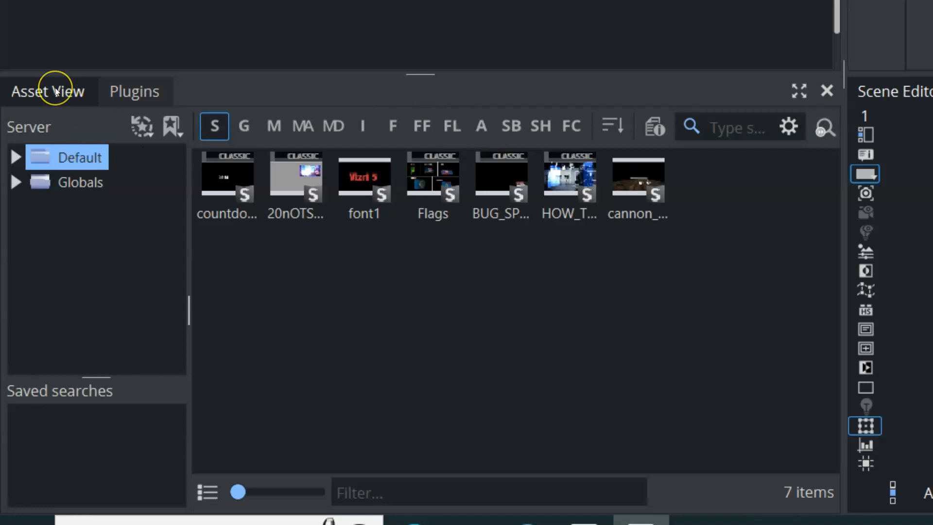
click(63, 169)
click(16, 182)
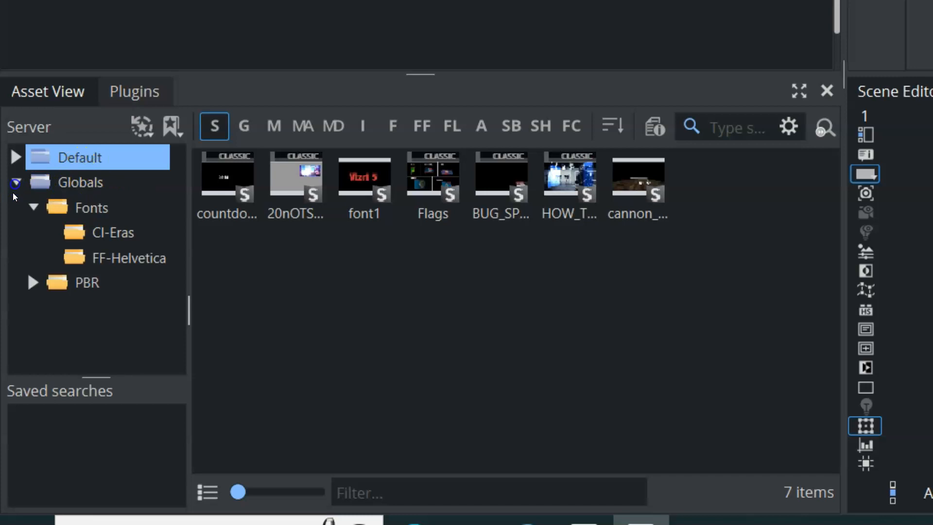
click(16, 157)
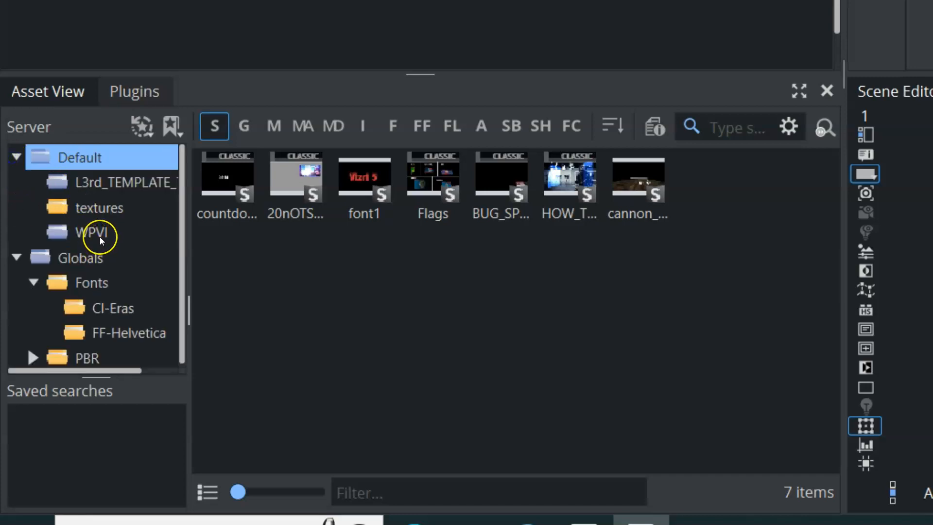
click(18, 157)
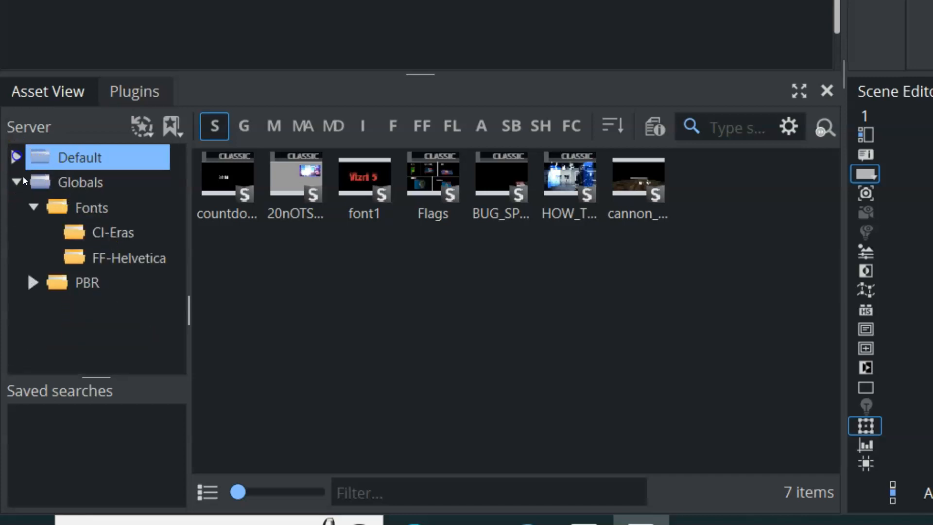
- Check the contents of the Fonts and CI-Eras folders and go back to the Globals folder
click(90, 210)
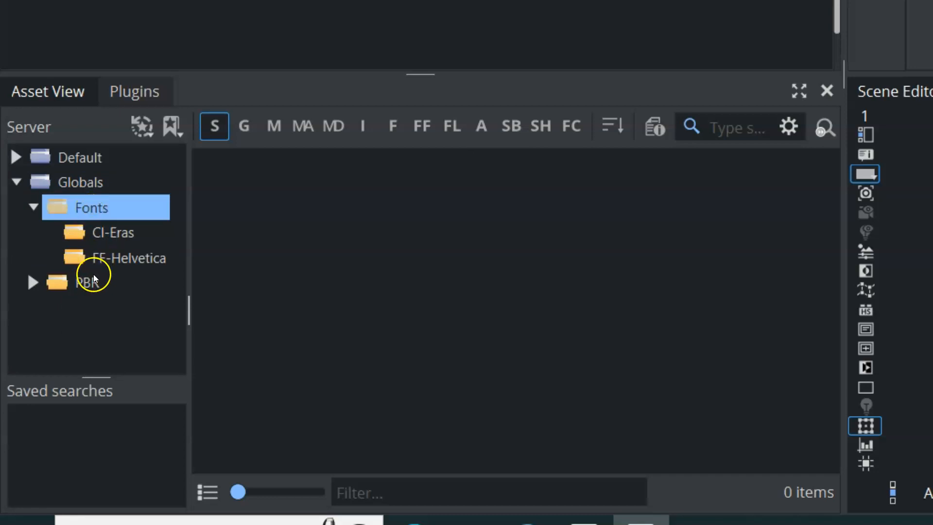
click(123, 235)
click(94, 188)
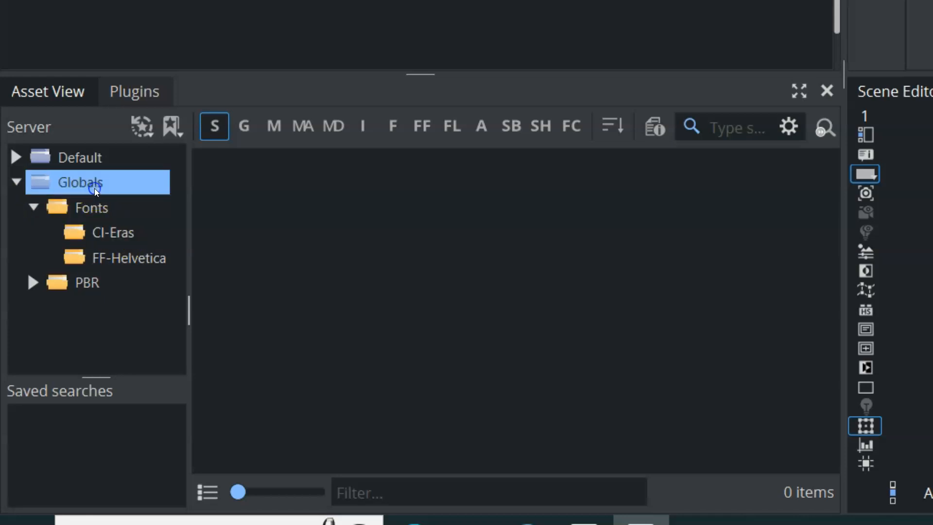
- Filter the Globals assets by geometry and material, and the Default folder's assets by font and image
click(240, 126)
click(267, 127)
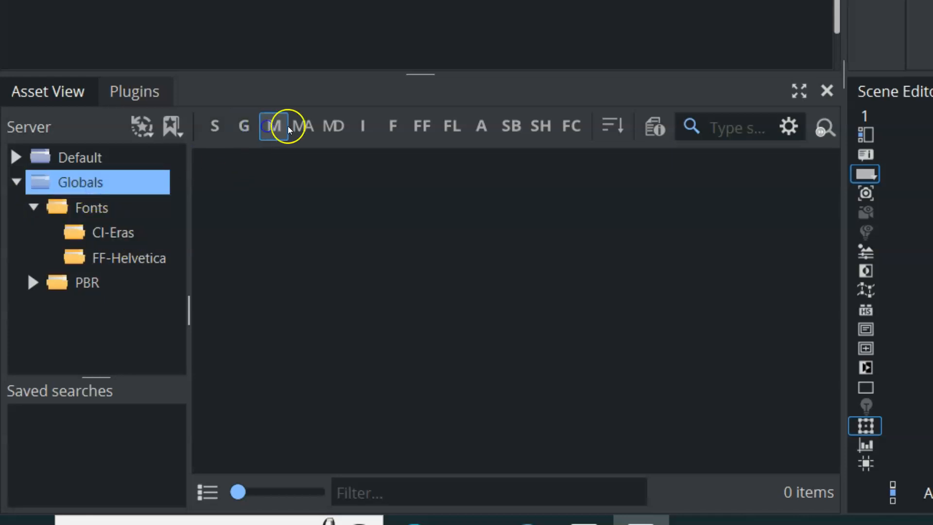
click(79, 156)
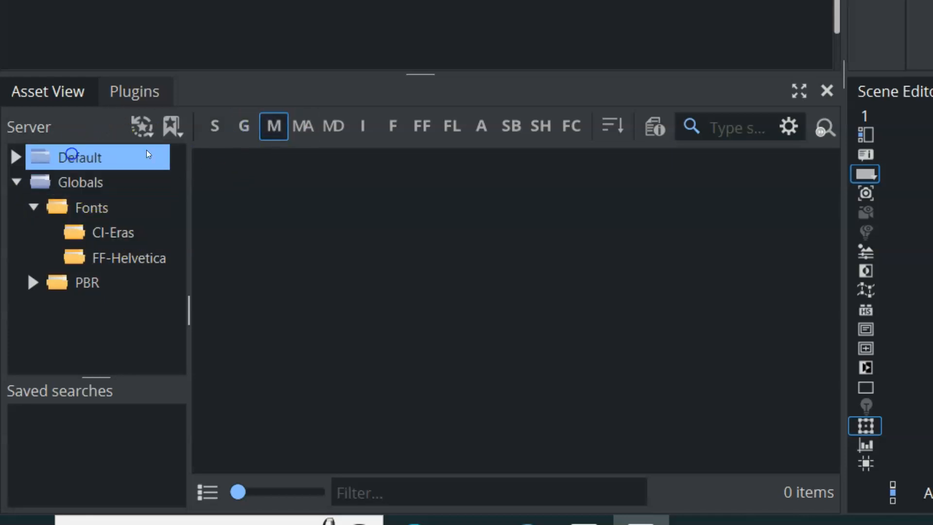
click(390, 125)
click(362, 126)
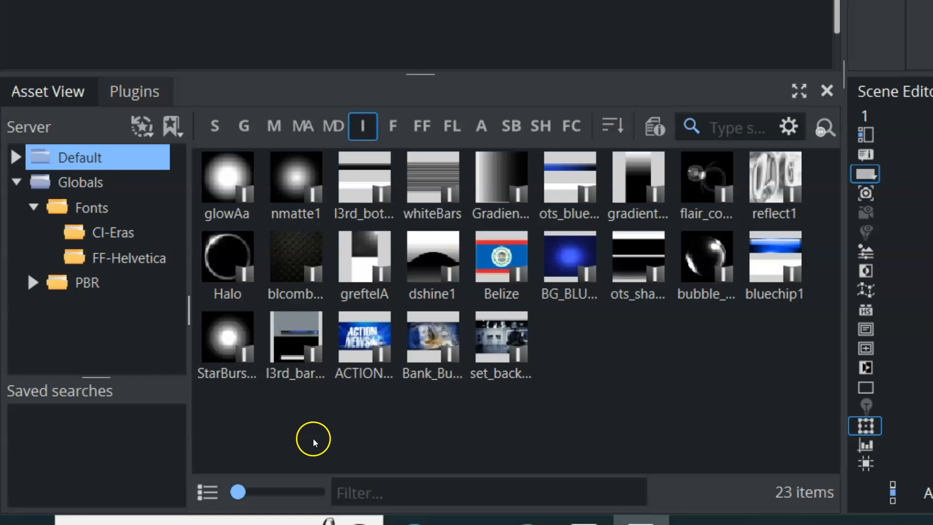
- Enlarge the asset thumbnails slightly and filter the Default folder's assets by scene, geometry, material and font
mouse_move(239, 492)
mouse_down()
mouse_move(261, 493)
mouse_move(250, 489)
mouse_up()
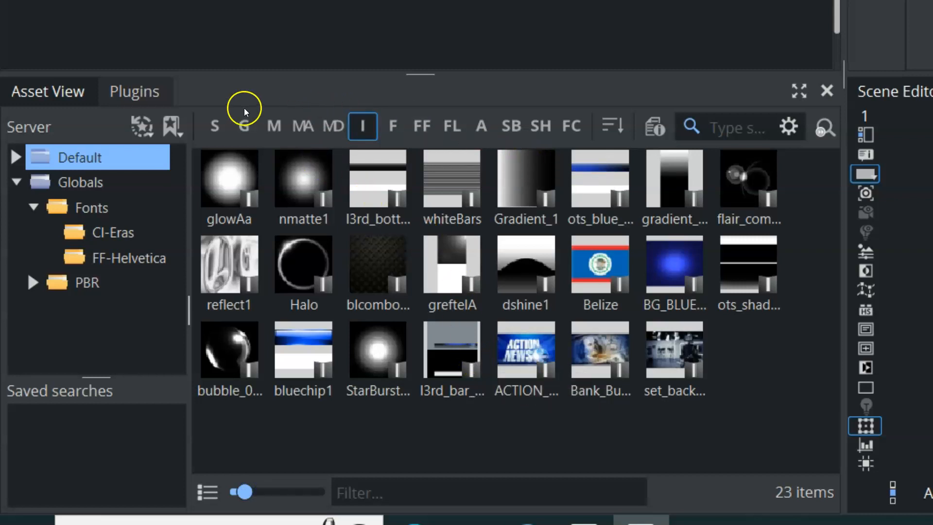
click(214, 125)
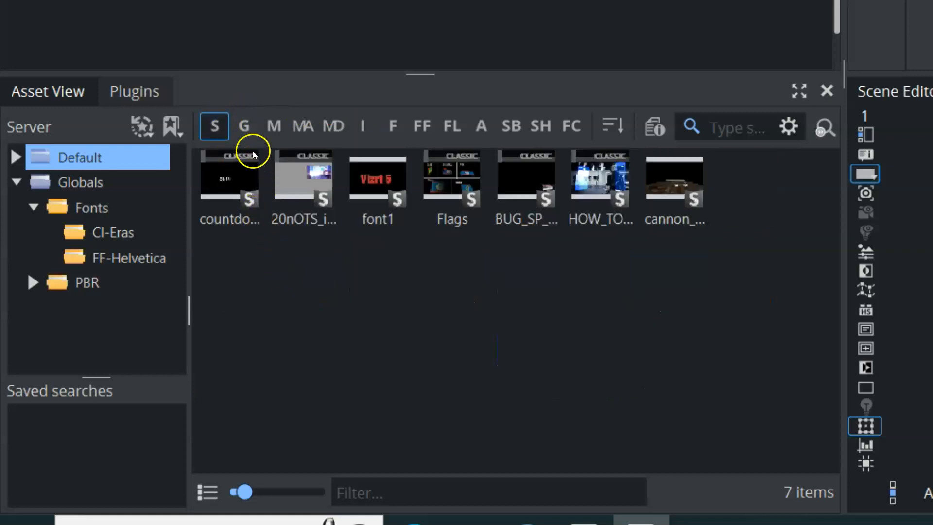
click(245, 129)
click(271, 131)
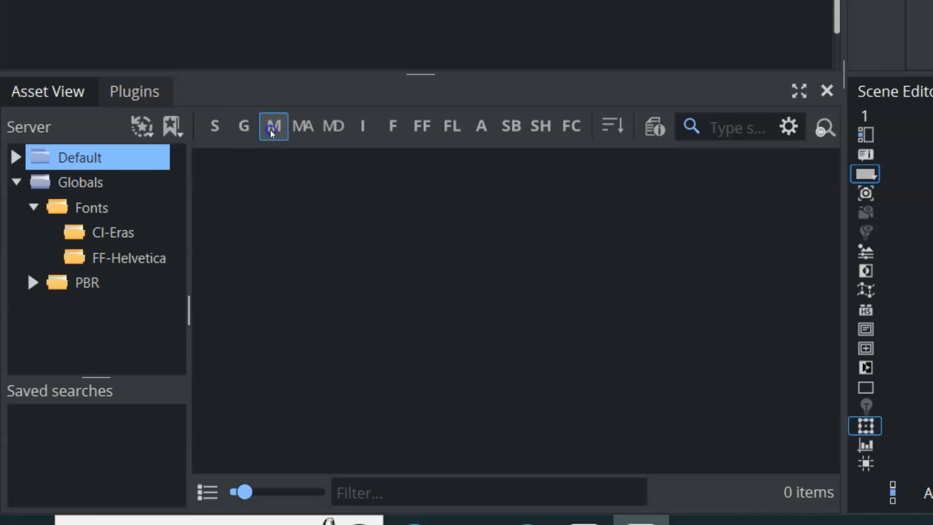
click(389, 128)
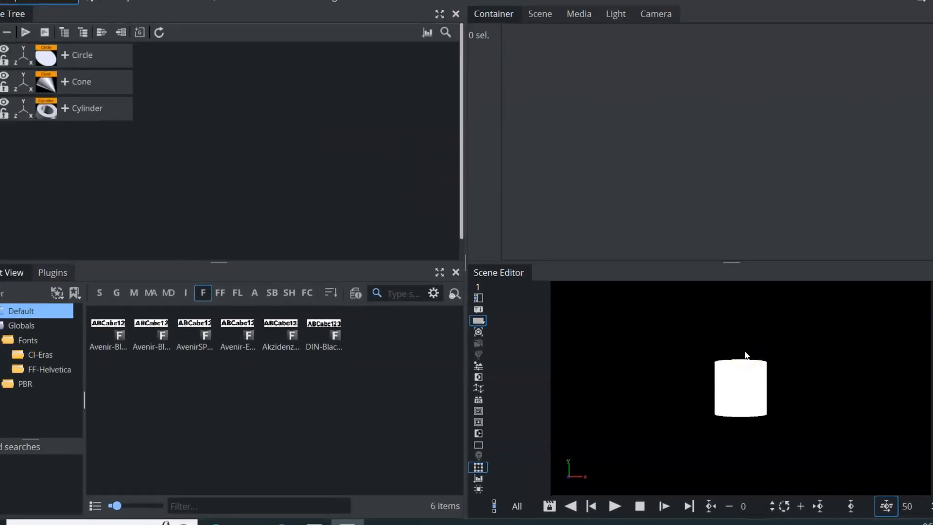
- Spread the overlapping shapes apart, moving the Circle to X -205, the Cylinder to the scene's upper right and the Cone to its lower right
click(20, 55)
drag(594, 101, 469, 100)
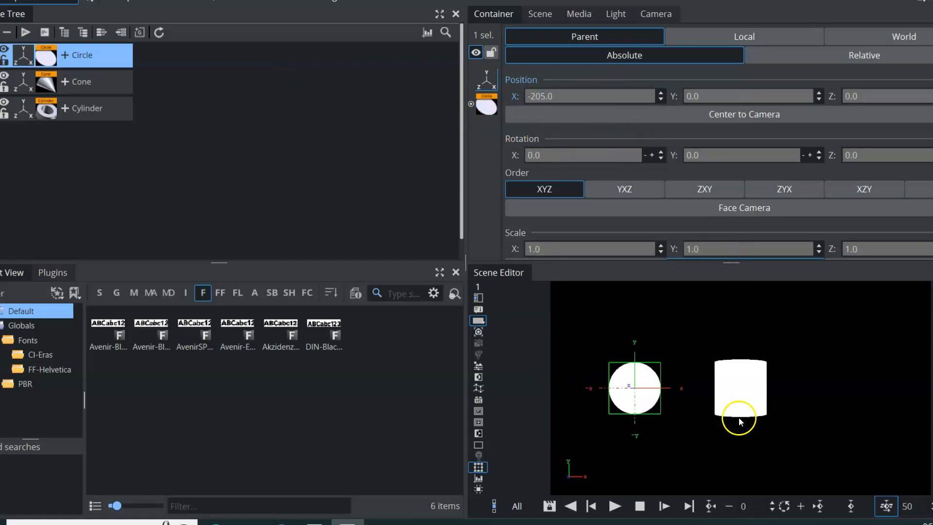
drag(718, 384, 746, 386)
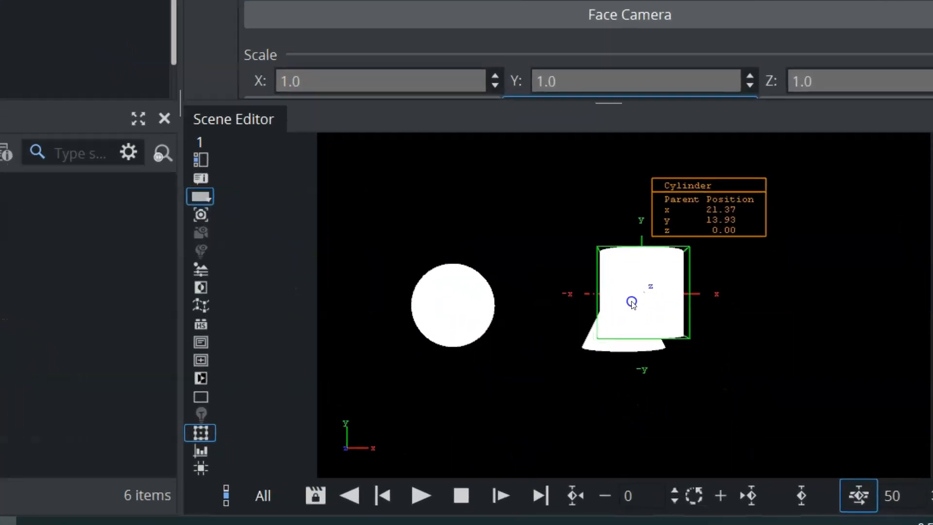
drag(632, 302, 843, 228)
drag(596, 334, 830, 416)
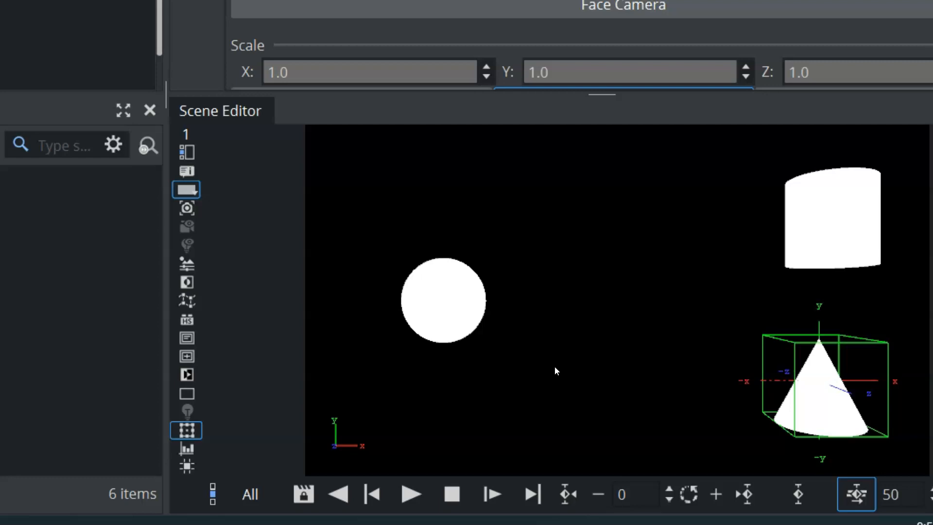
- Animate the Circle with position keyframes from about X -289 to about X 131, beside the Cylinder and Cone, and play the animation
mouse_move(439, 320)
mouse_down()
mouse_move(389, 308)
mouse_move(367, 315)
mouse_up()
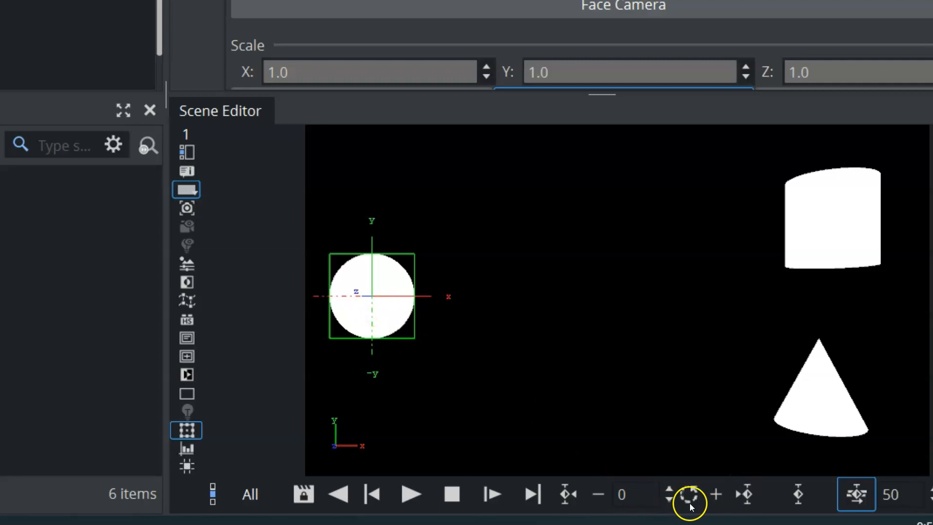
click(799, 498)
drag(371, 324, 727, 327)
click(797, 497)
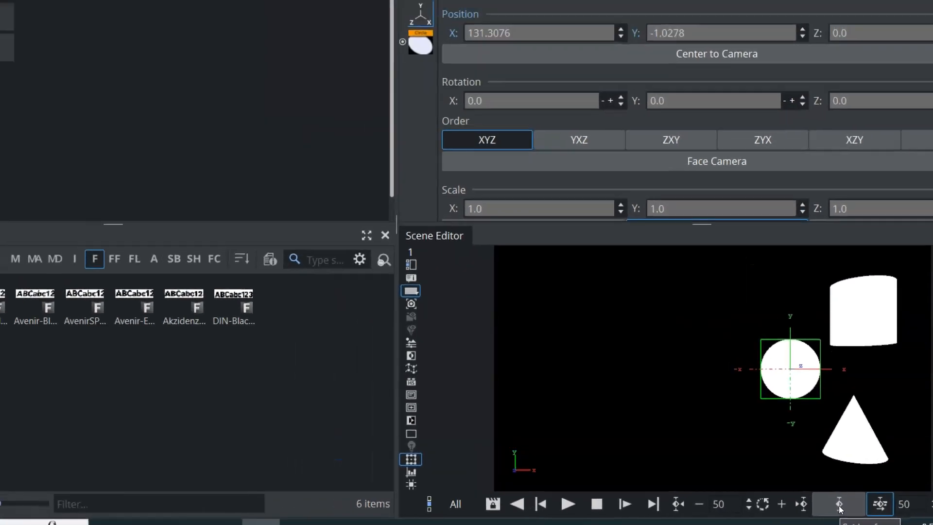
click(798, 498)
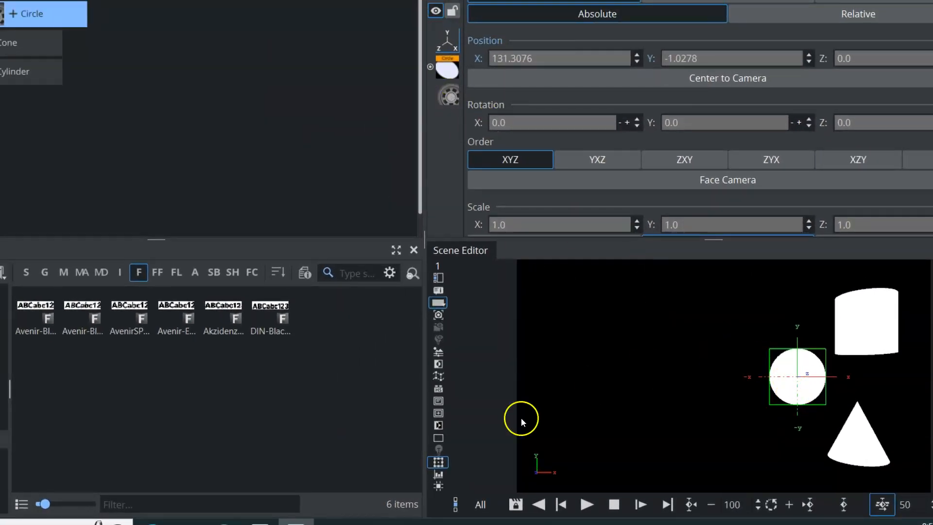
click(578, 515)
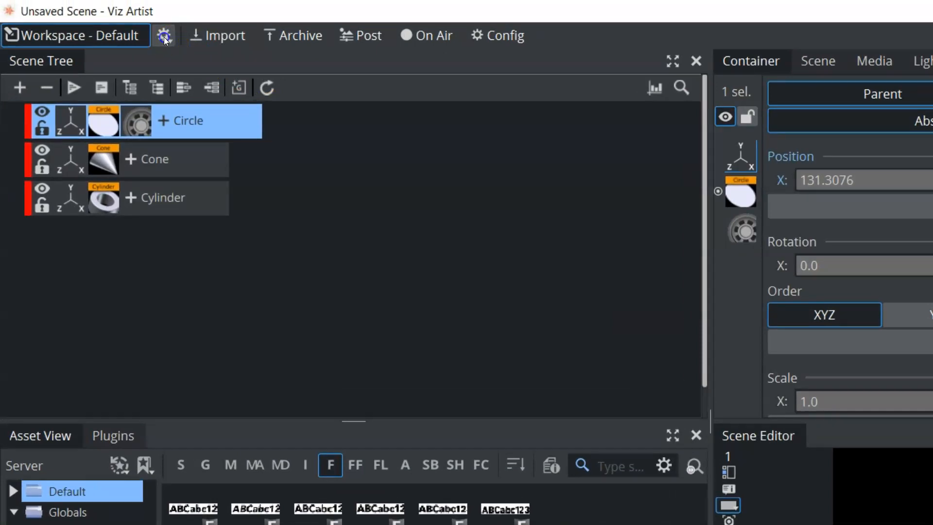
- Add the Stage dock to the workspace and lengthen the Circle's animation by moving its last position keyframe to time 212
click(164, 37)
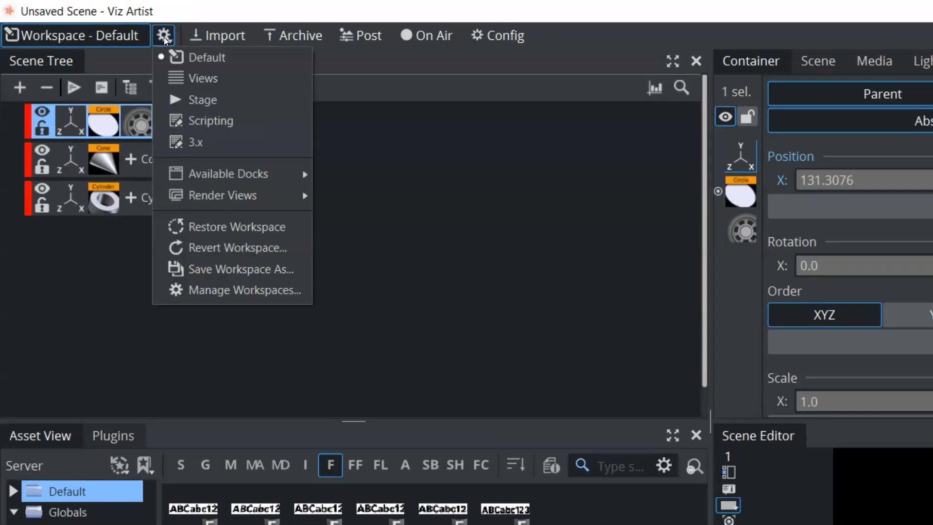
click(193, 174)
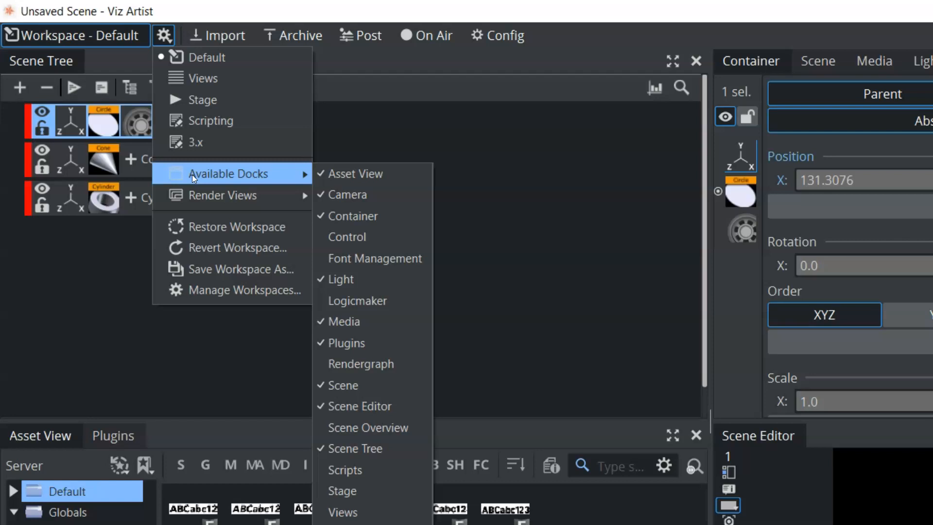
click(357, 489)
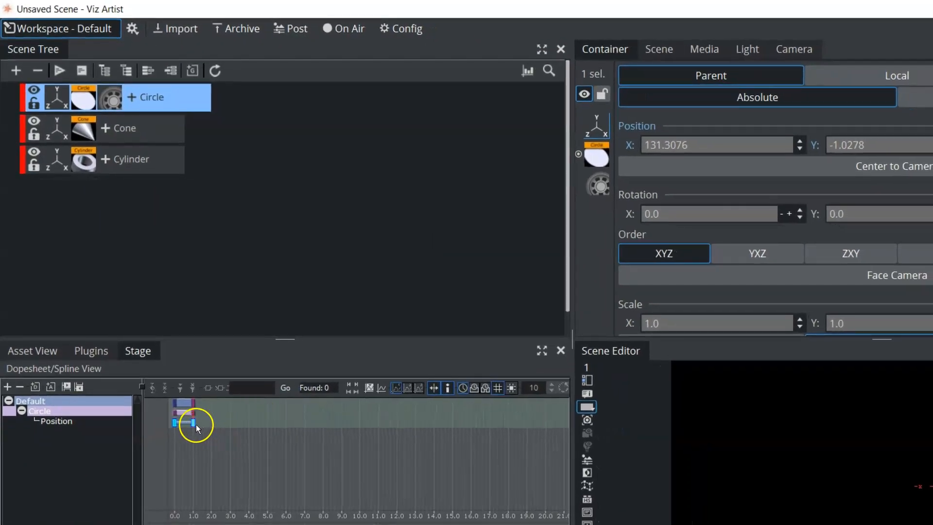
drag(196, 424, 254, 424)
drag(196, 421, 83, 407)
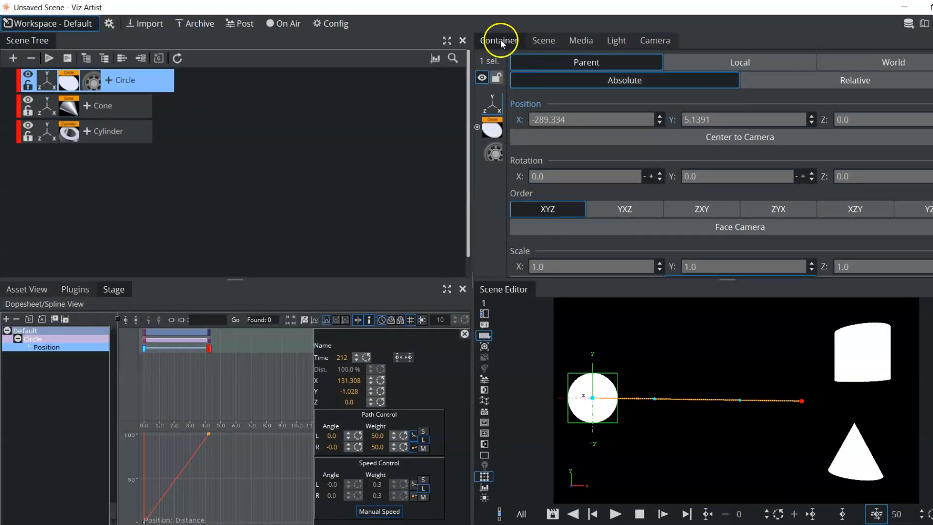
- Dock the Container editor together with the Scene Tree, keeping the Scene Tree in front, and check the list of available docks
drag(501, 40, 40, 43)
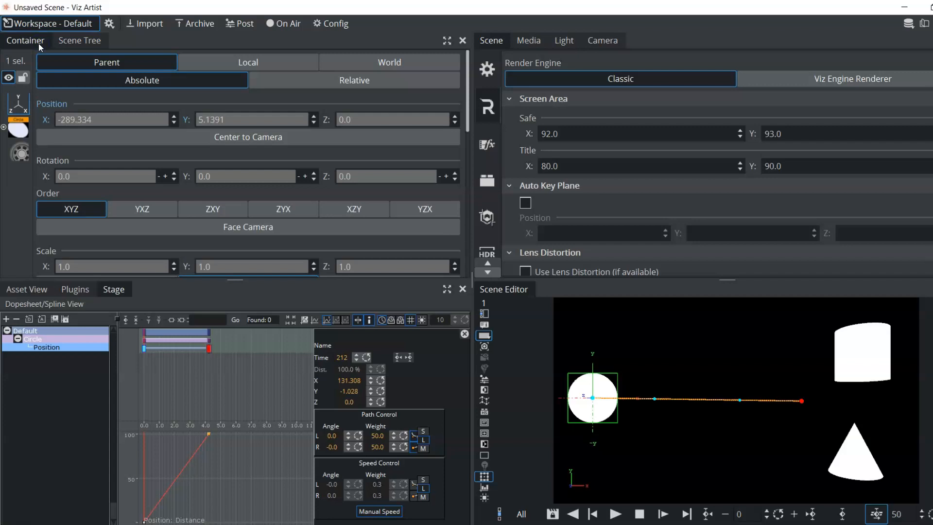
click(61, 41)
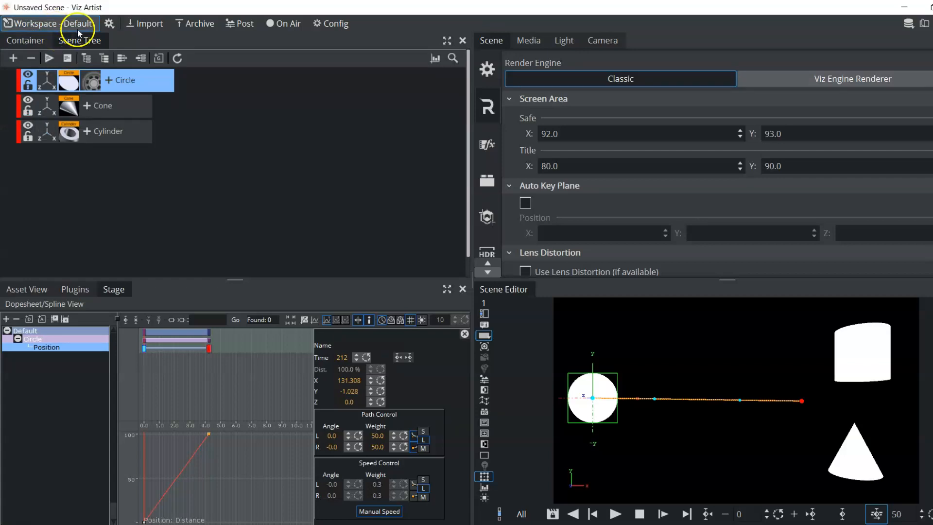
click(109, 24)
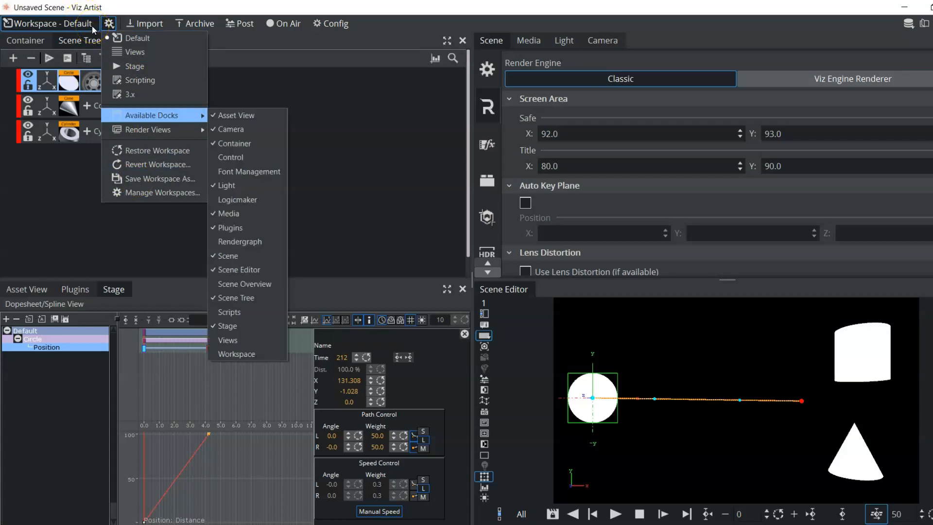
click(281, 116)
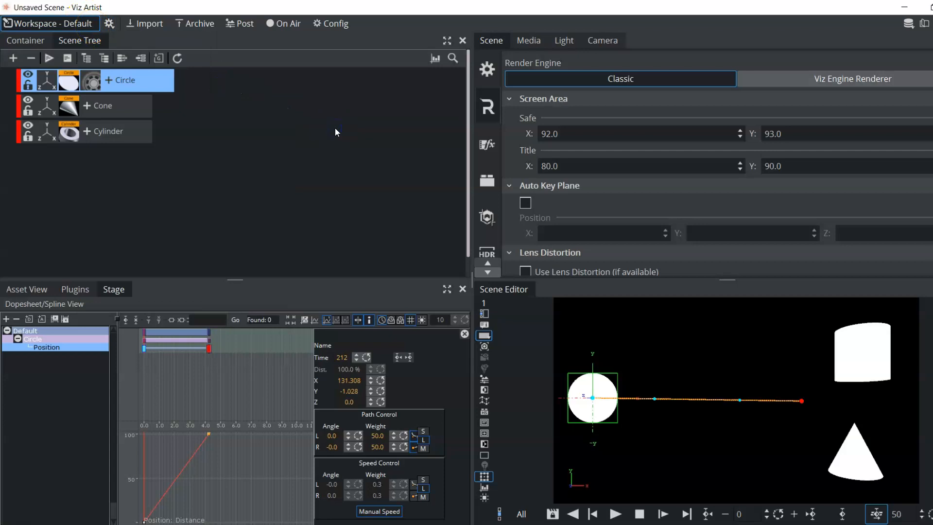